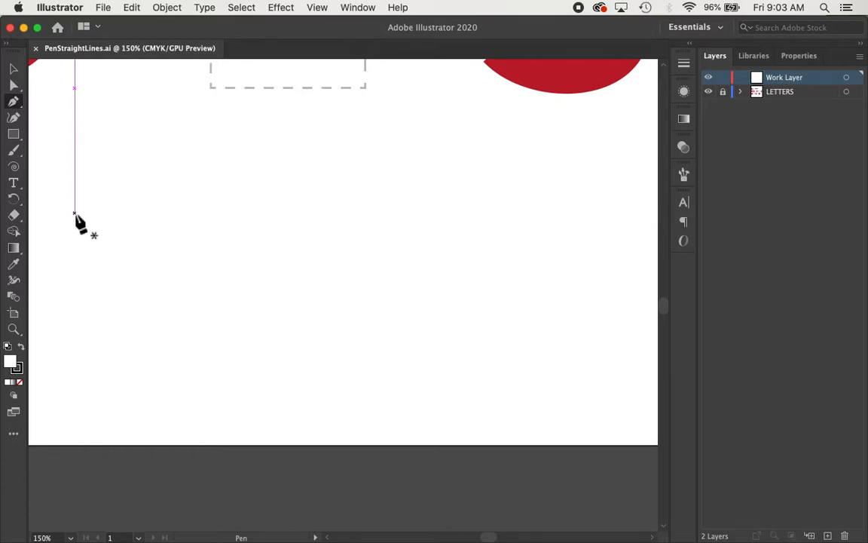
# Draw a Pen path below the dashed outline with a horizontal segment about 4.3 in long and a shorter vertical segment down from its right end
pyautogui.click(73, 213)
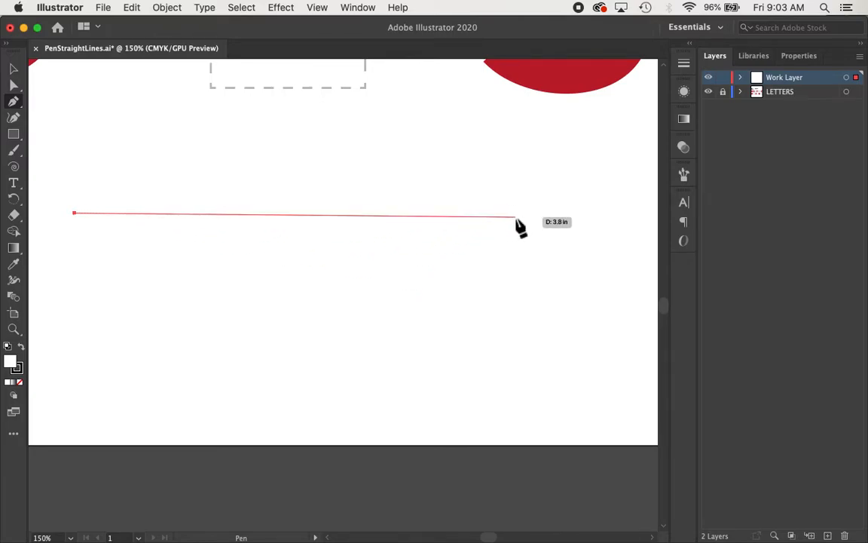
pyautogui.press('shift')
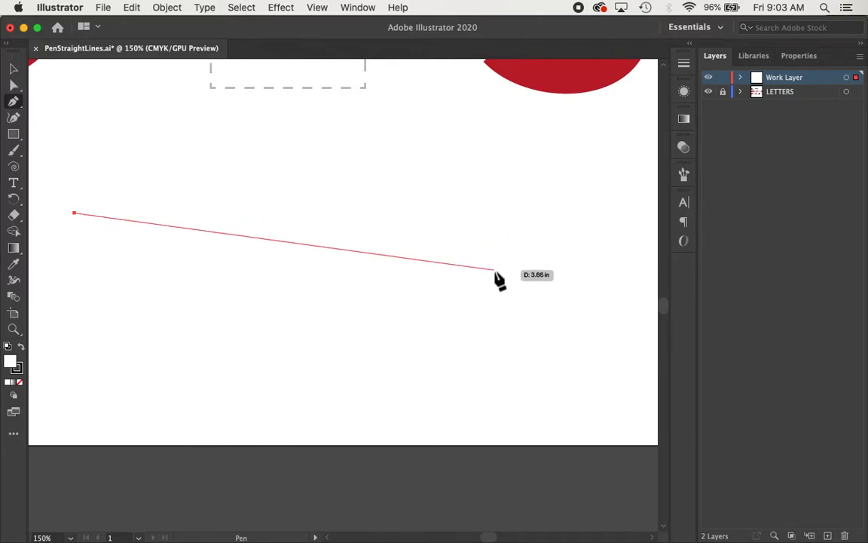
pyautogui.press('shift')
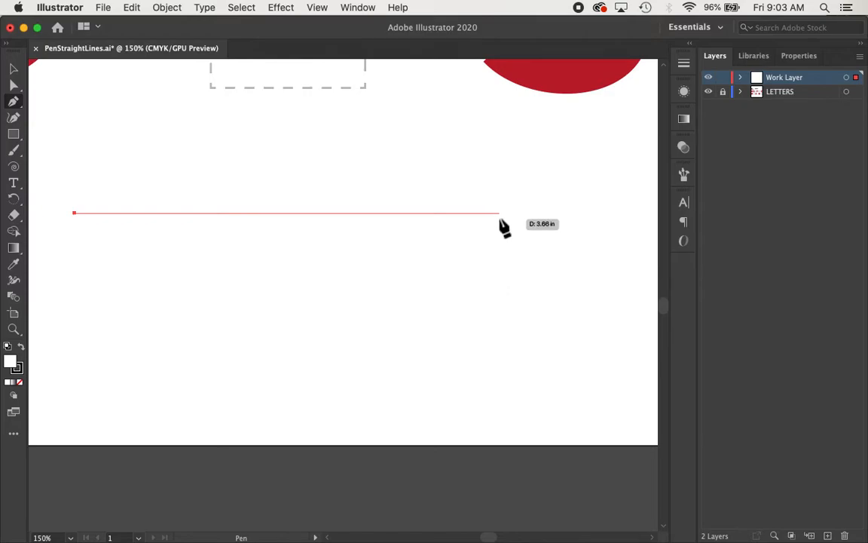
pyautogui.click(577, 213)
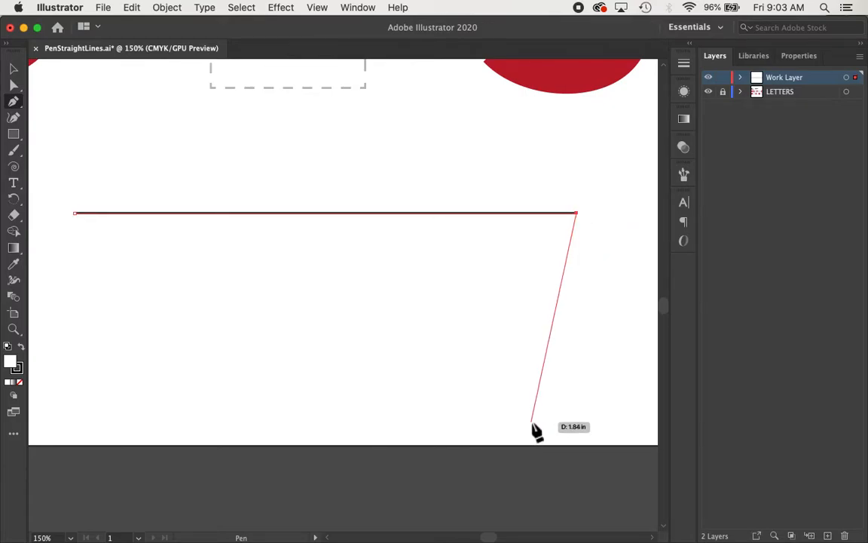
pyautogui.click(577, 296)
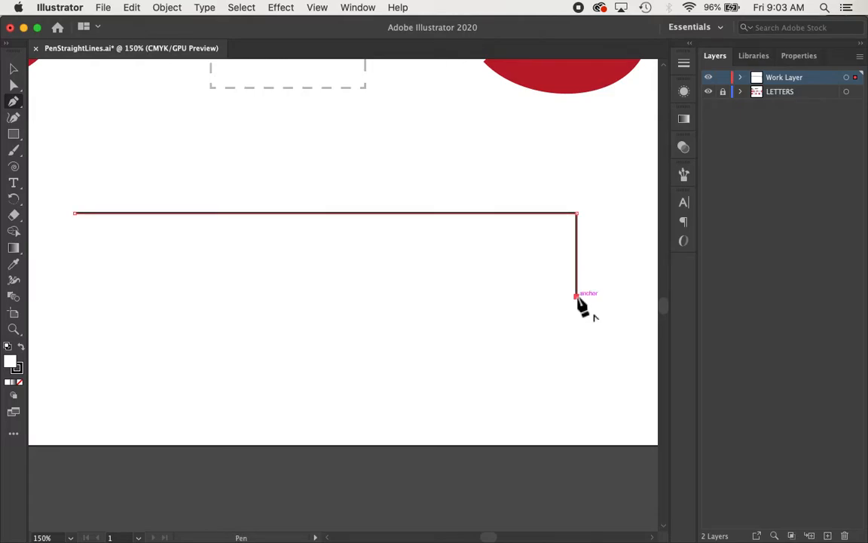
# Extend the path leftward with straight zigzag segments and close it at its starting anchor point
pyautogui.click(476, 375)
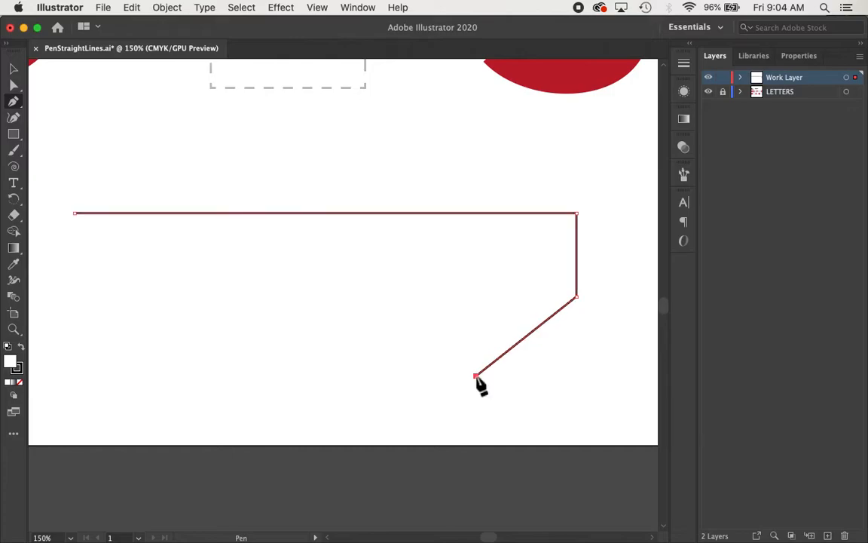
pyautogui.click(415, 295)
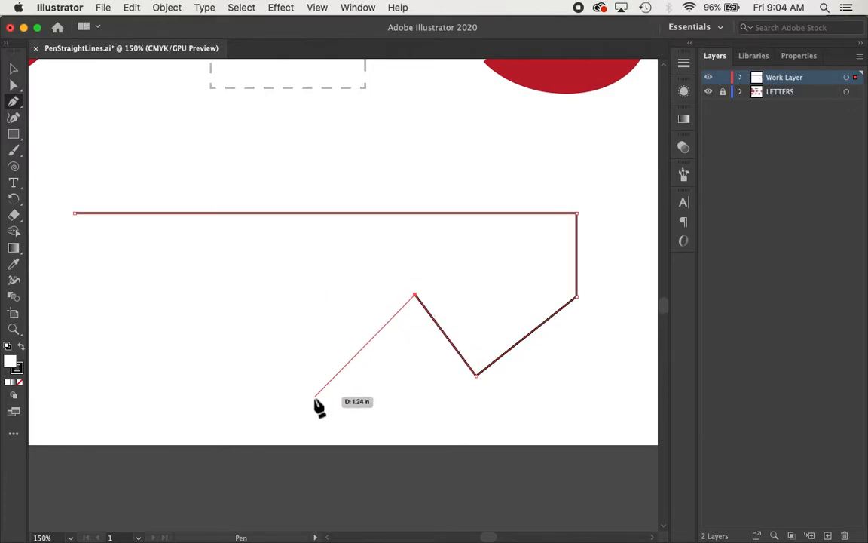
pyautogui.click(314, 376)
pyautogui.click(229, 284)
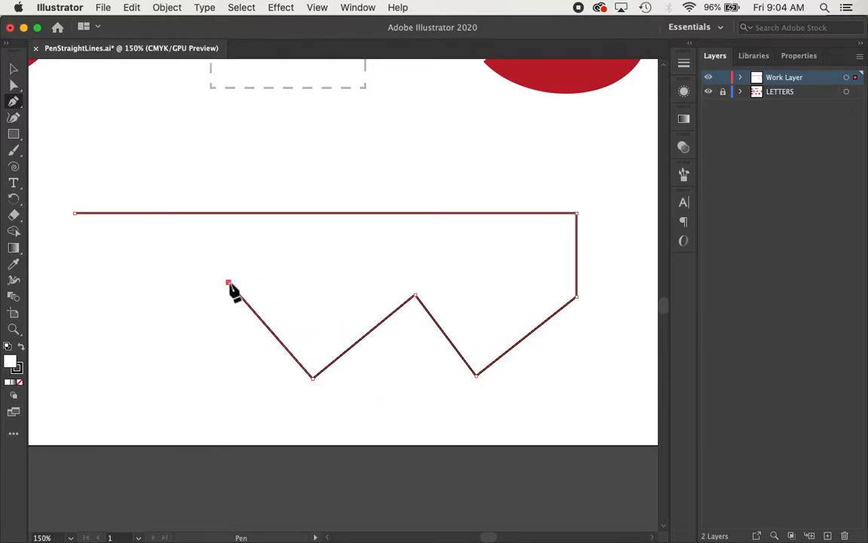
pyautogui.click(111, 353)
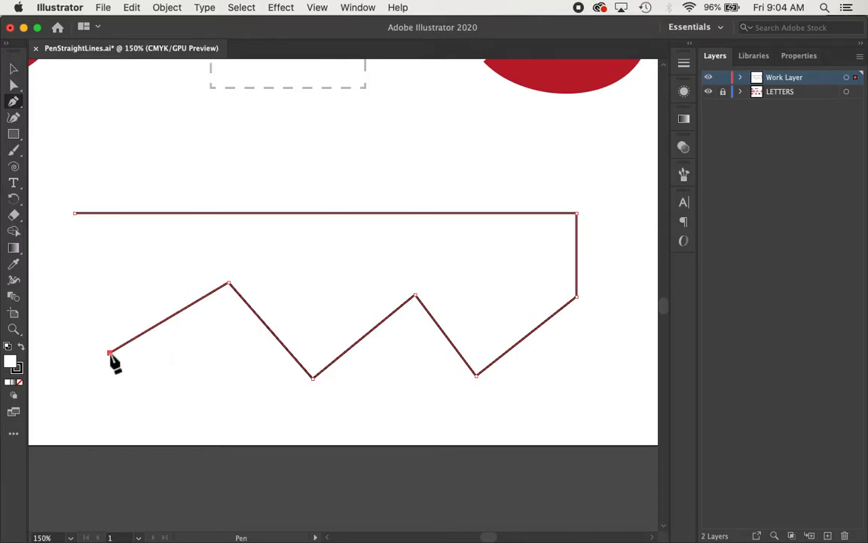
pyautogui.click(74, 214)
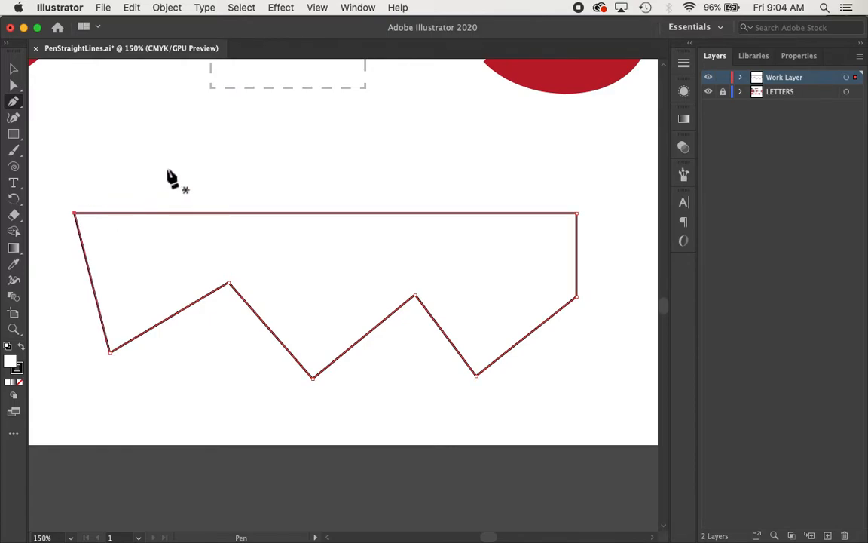
# Fill the closed zigzag shape with red and deselect it
pyautogui.press('v')
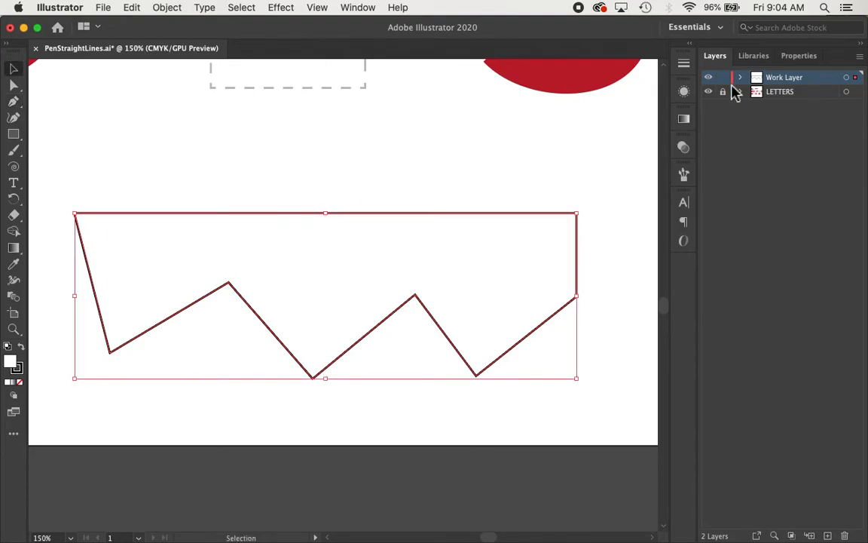
pyautogui.click(793, 59)
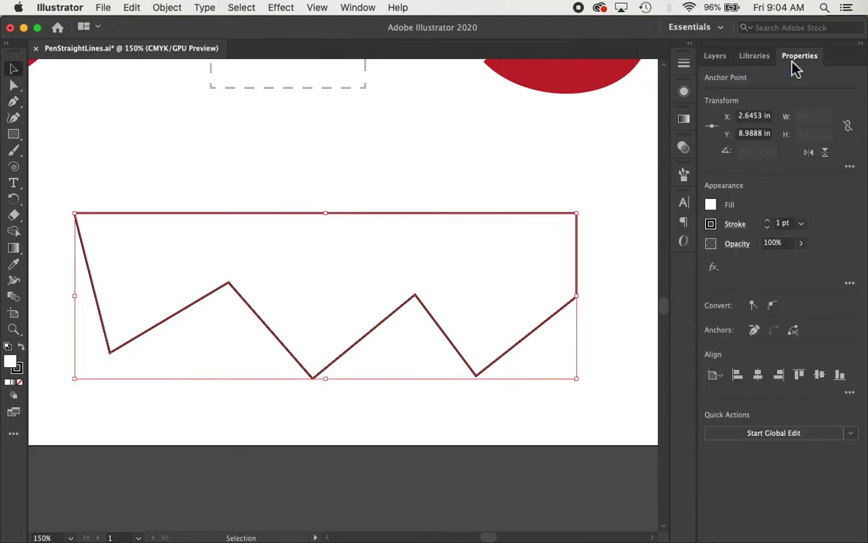
pyautogui.click(711, 204)
pyautogui.click(602, 253)
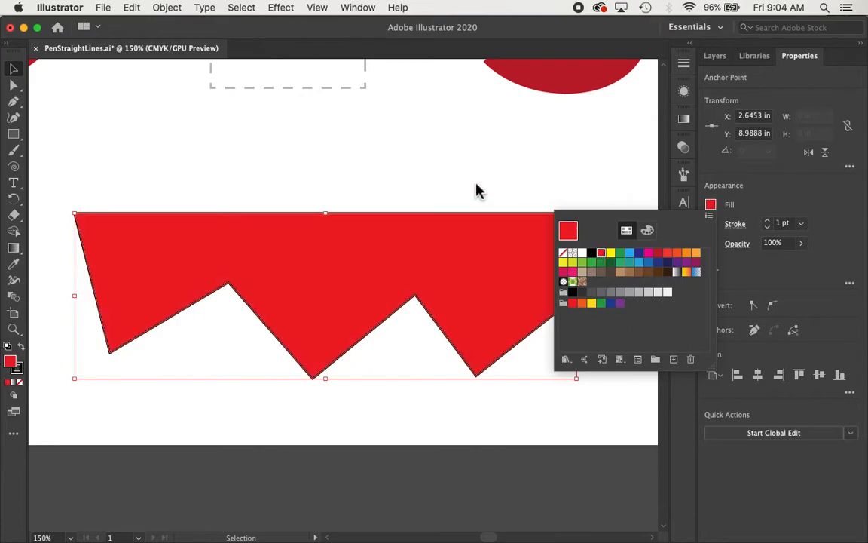
pyautogui.click(473, 183)
pyautogui.click(619, 273)
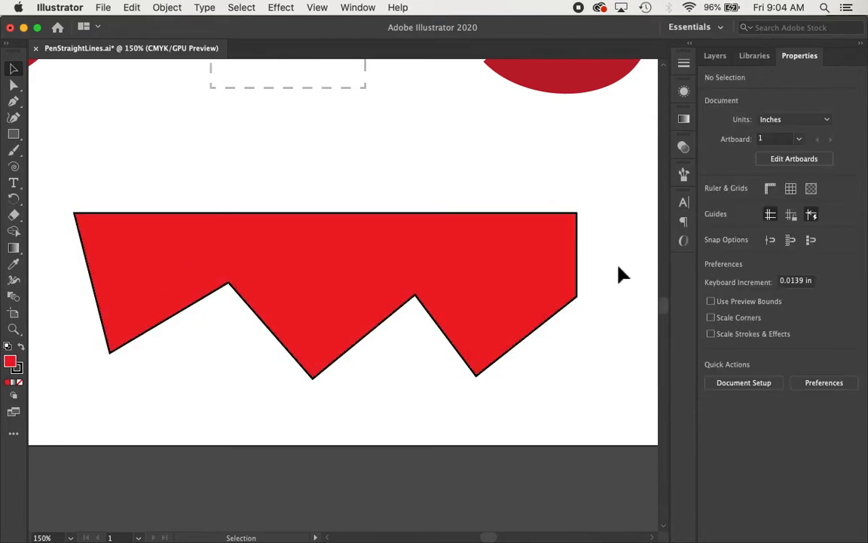
# Delete the zigzag shape's lower-left anchor point and the neighbouring peak anchor to open the path
pyautogui.click(145, 261)
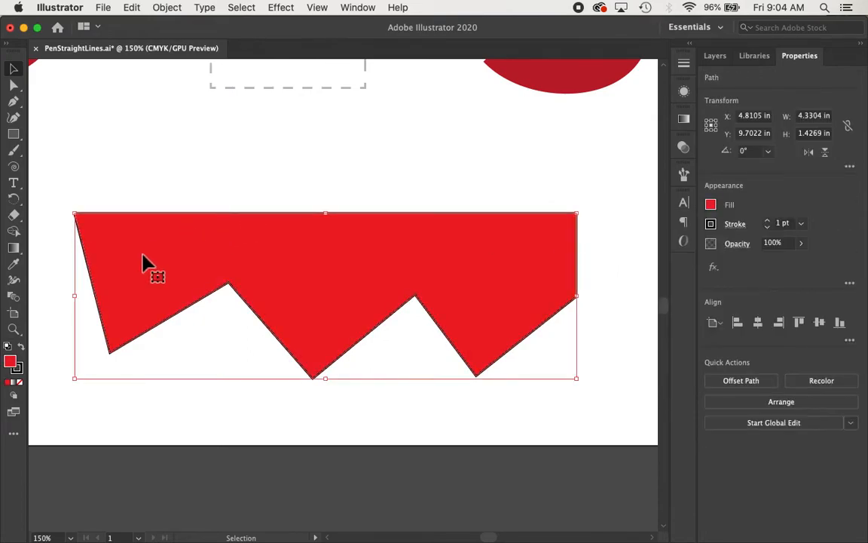
pyautogui.press('a')
pyautogui.click(79, 231)
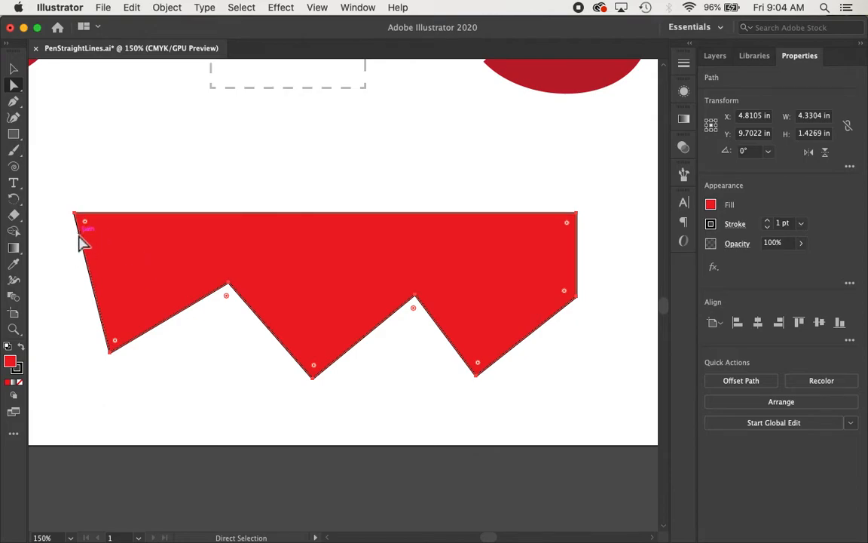
pyautogui.click(115, 301)
pyautogui.moveTo(92, 346); pyautogui.dragTo(142, 385)
pyautogui.press('Delete')
pyautogui.moveTo(187, 287); pyautogui.dragTo(280, 299)
pyautogui.press('Delete')
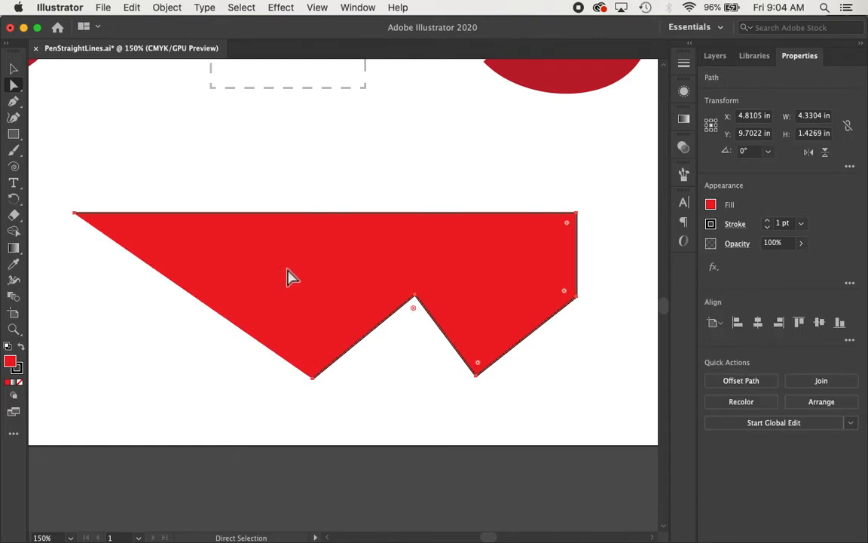
# Set the open path's fill to None and deselect it
pyautogui.press('v')
pyautogui.click(711, 205)
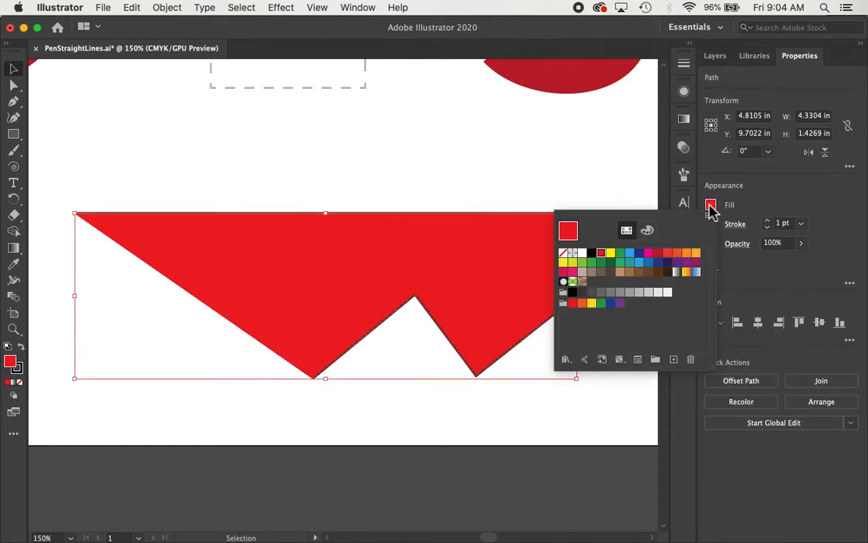
pyautogui.click(563, 252)
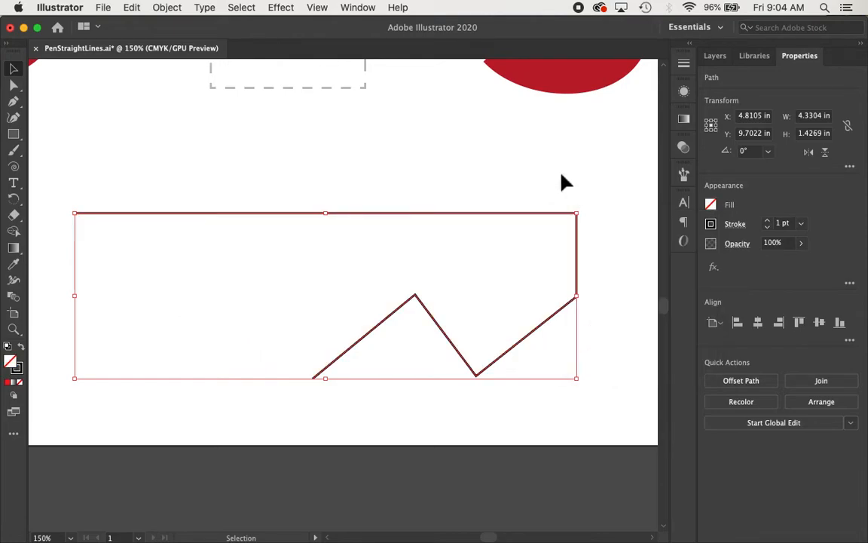
pyautogui.click(593, 188)
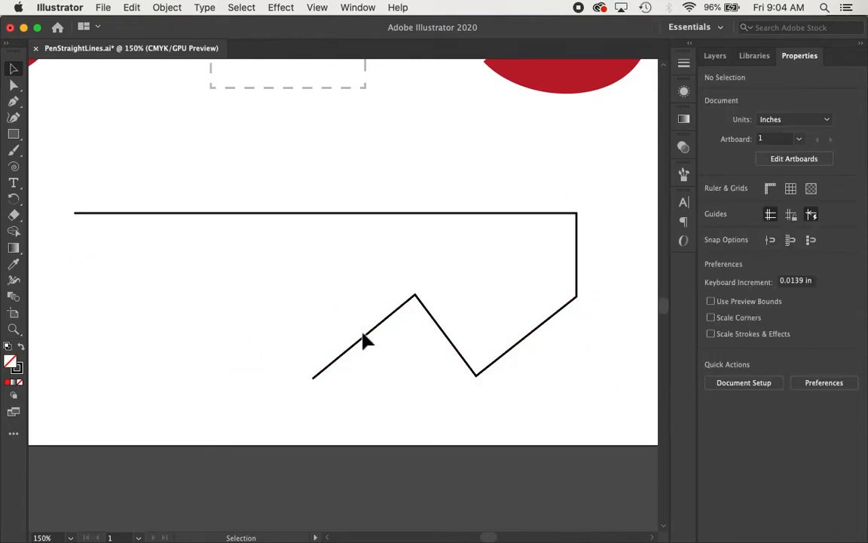
# Fill the open zigzag path with red again
pyautogui.click(330, 364)
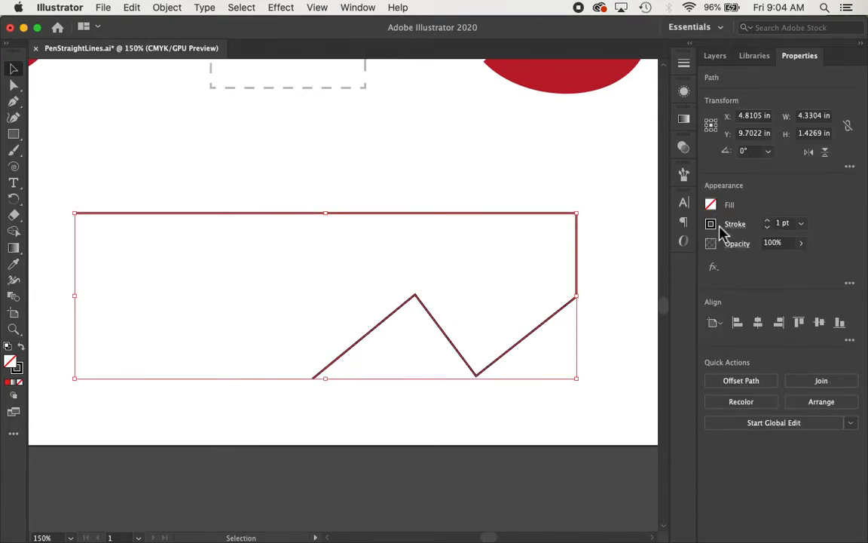
pyautogui.click(712, 206)
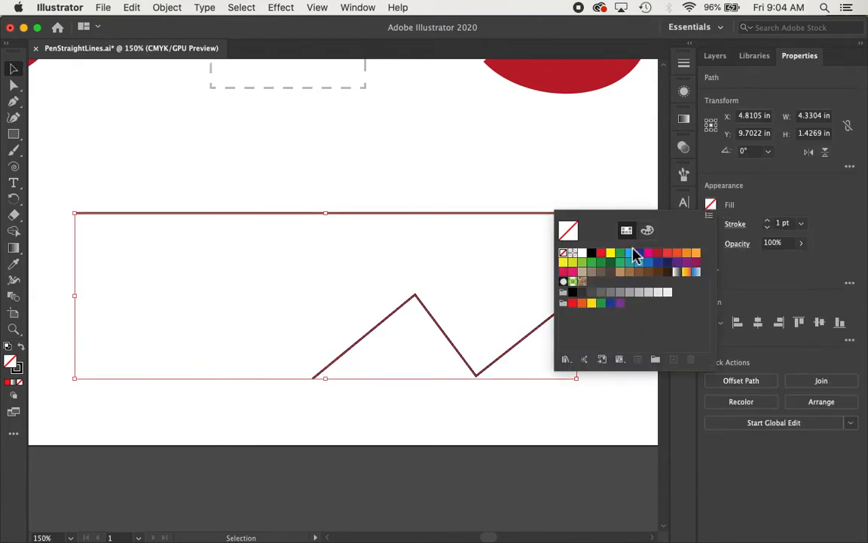
pyautogui.click(601, 252)
pyautogui.click(587, 173)
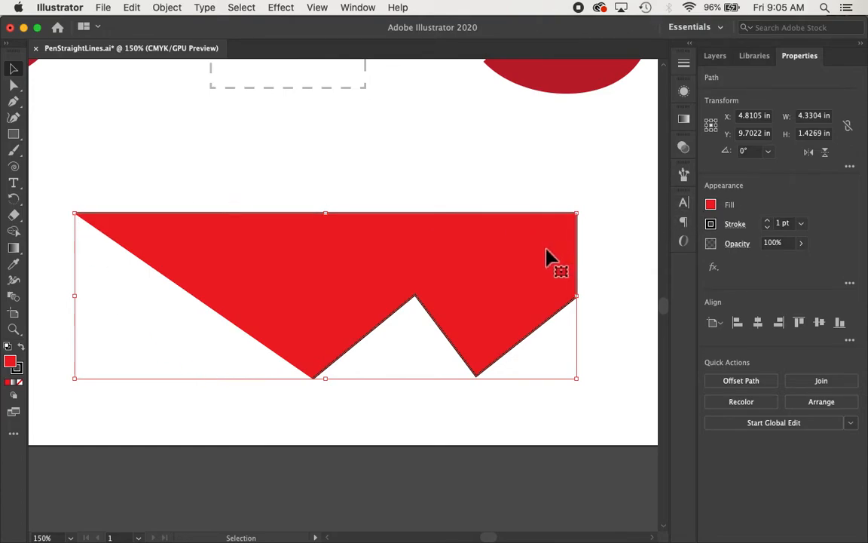
# Delete the red path and draw a separate horizontal line about 4.5 in long with the Pen tool, ending the path there
pyautogui.press('Delete')
pyautogui.press('p')
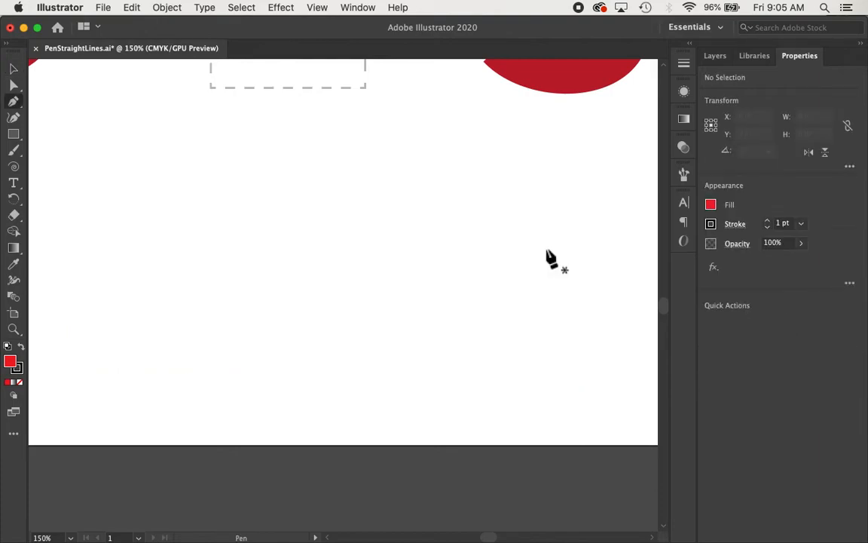
pyautogui.click(64, 191)
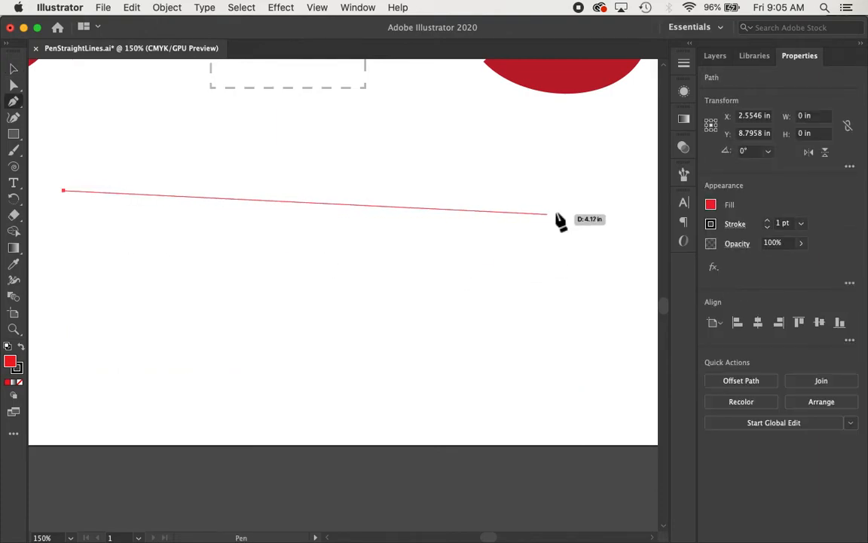
pyautogui.click(583, 192)
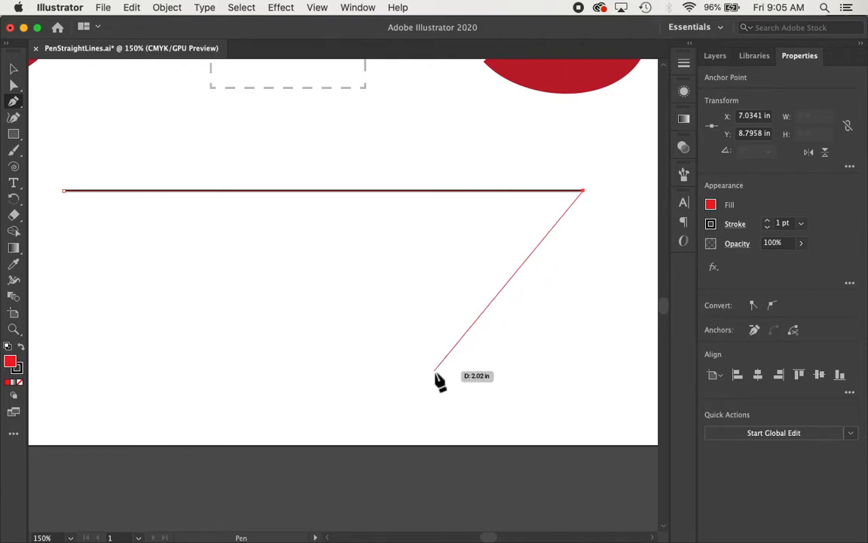
pyautogui.press('Escape')
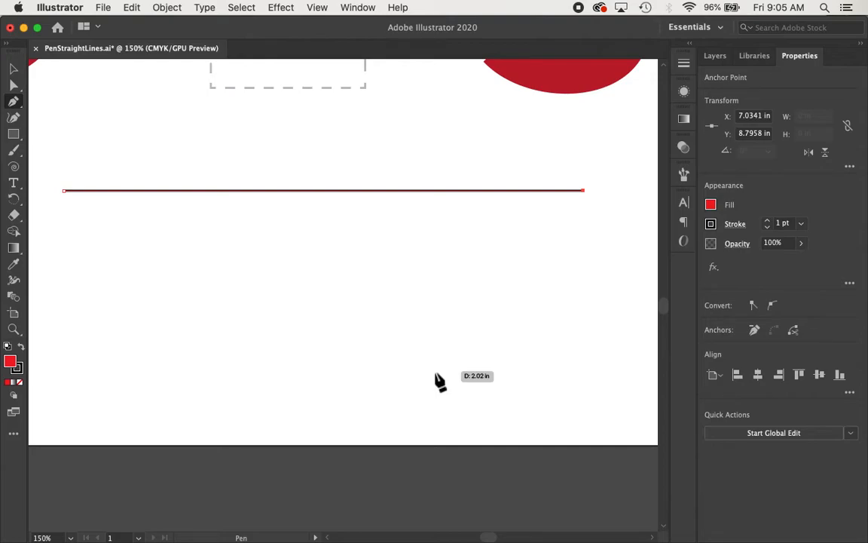
# Draw a second Pen path below the line: a long horizontal segment, a diagonal down to the left and a short segment further left
pyautogui.click(67, 273)
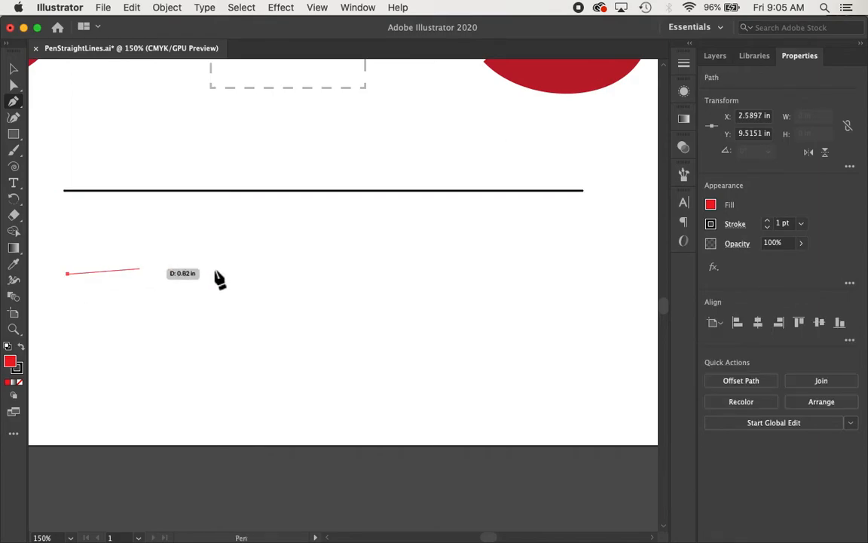
pyautogui.click(579, 274)
pyautogui.click(469, 380)
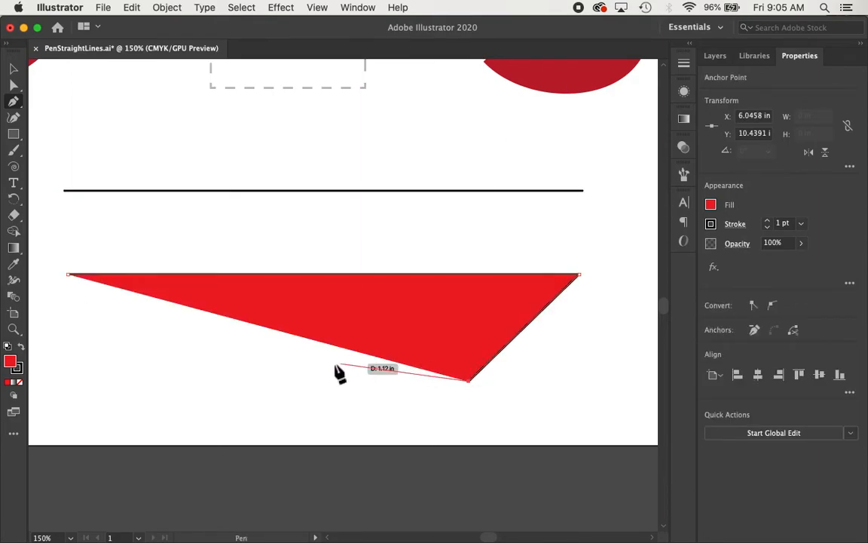
pyautogui.click(319, 368)
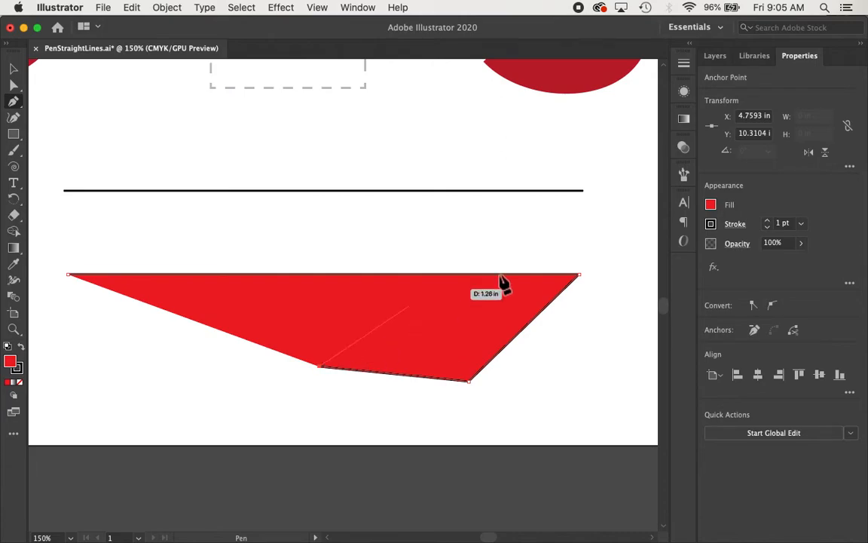
# Set the fill of the unfinished second path to None
pyautogui.click(714, 208)
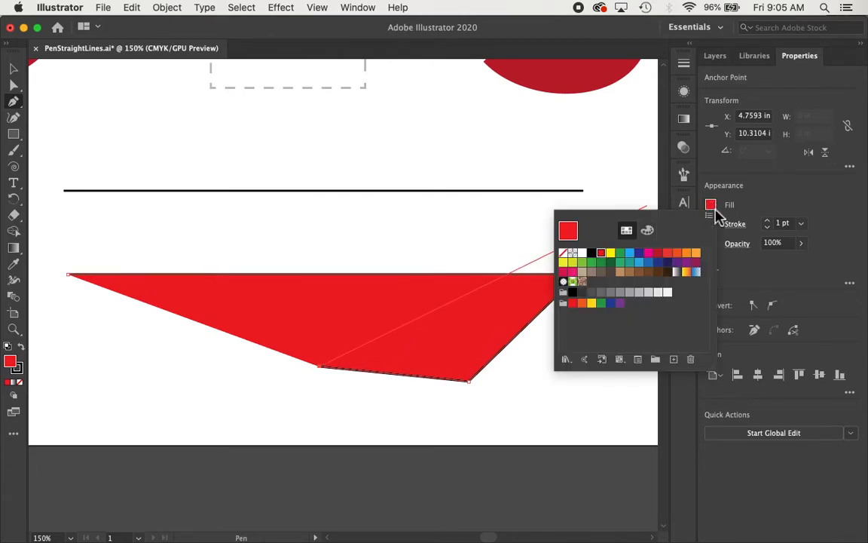
pyautogui.click(564, 253)
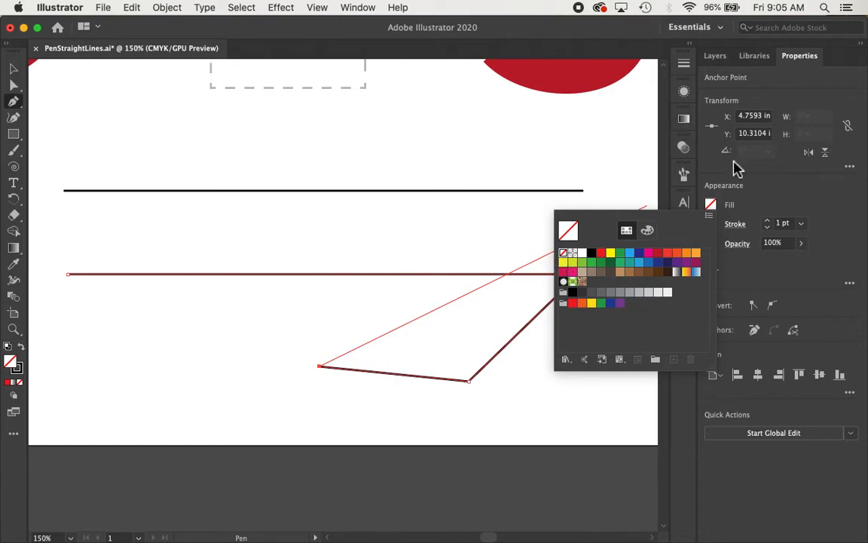
pyautogui.click(791, 195)
# Extend the unfinished second path leftward with four zigzag segments and undo the last segment
pyautogui.click(256, 324)
pyautogui.click(198, 375)
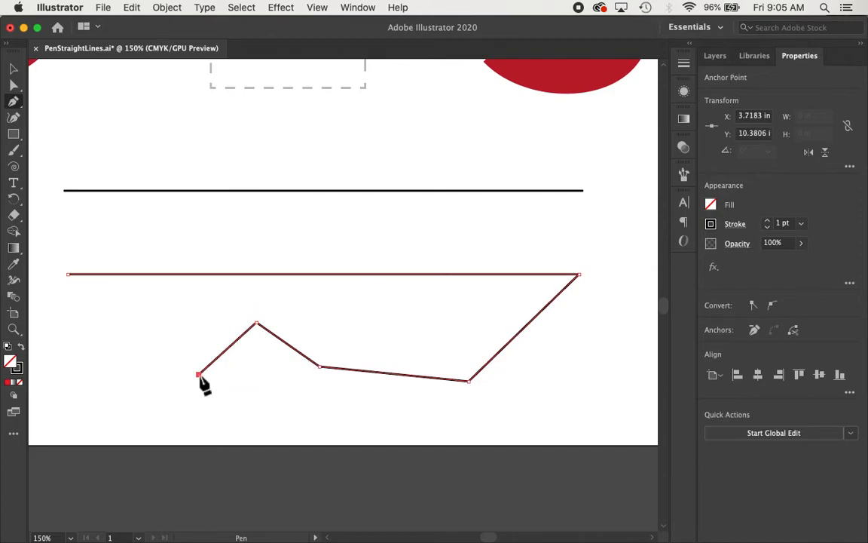
pyautogui.click(151, 328)
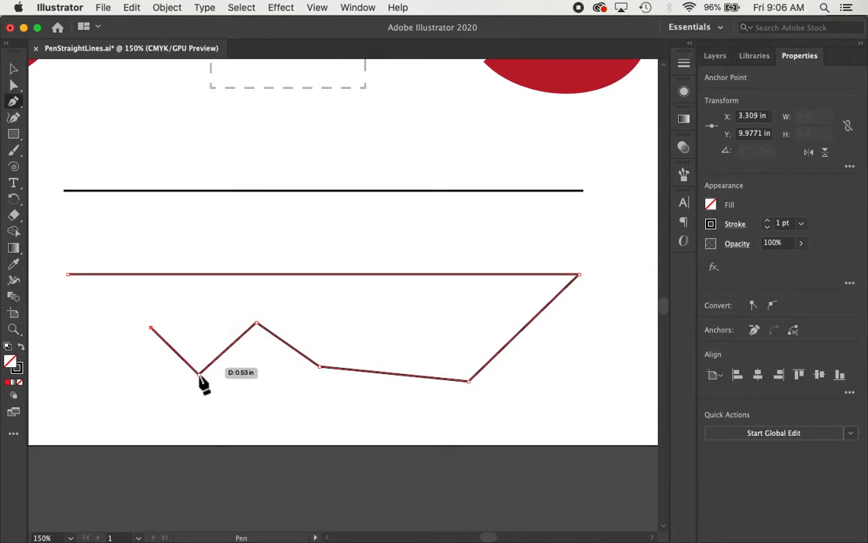
pyautogui.click(127, 361)
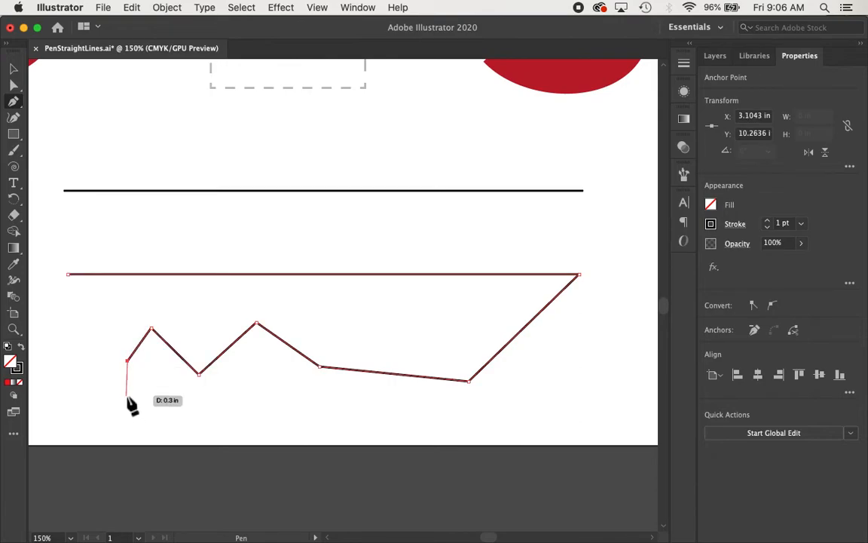
pyautogui.press('super+z')
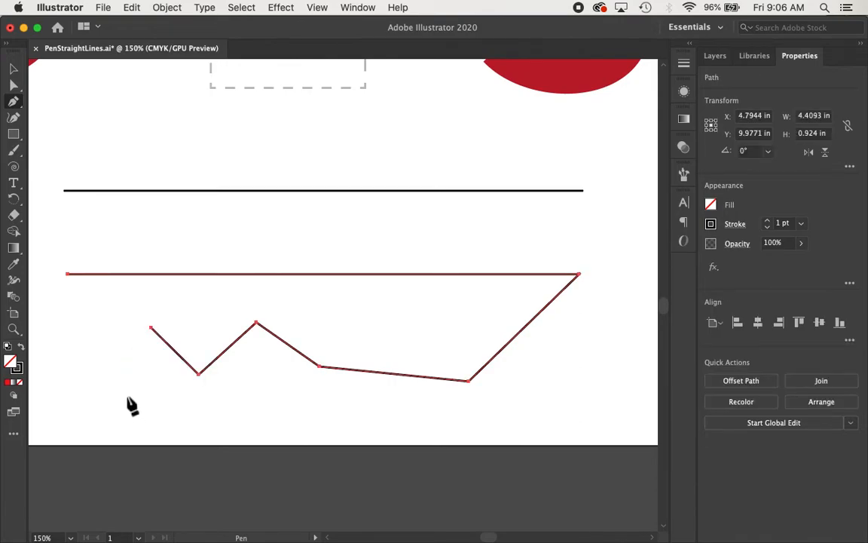
# Draw a separate Pen path of three short segments around the zigzag's open left end and undo the last segment
pyautogui.press('Delete')
pyautogui.press('super+z')
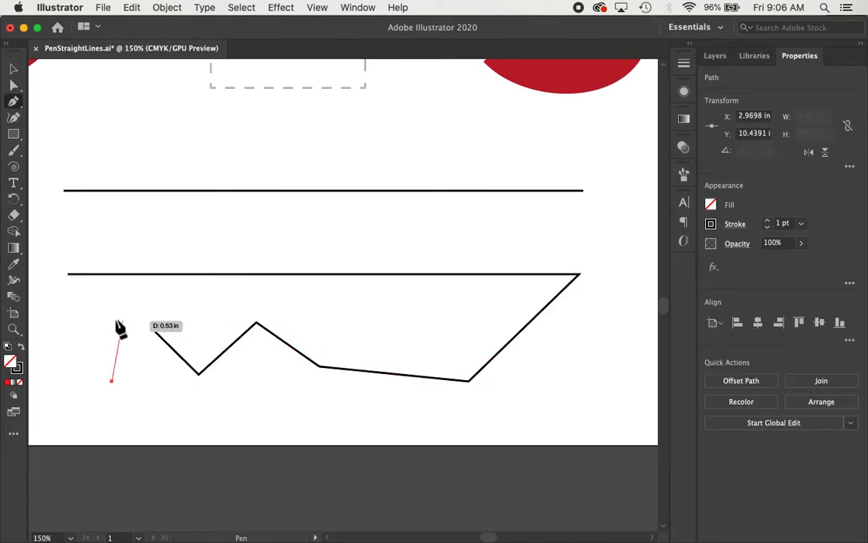
pyautogui.click(105, 315)
pyautogui.click(145, 295)
pyautogui.click(206, 298)
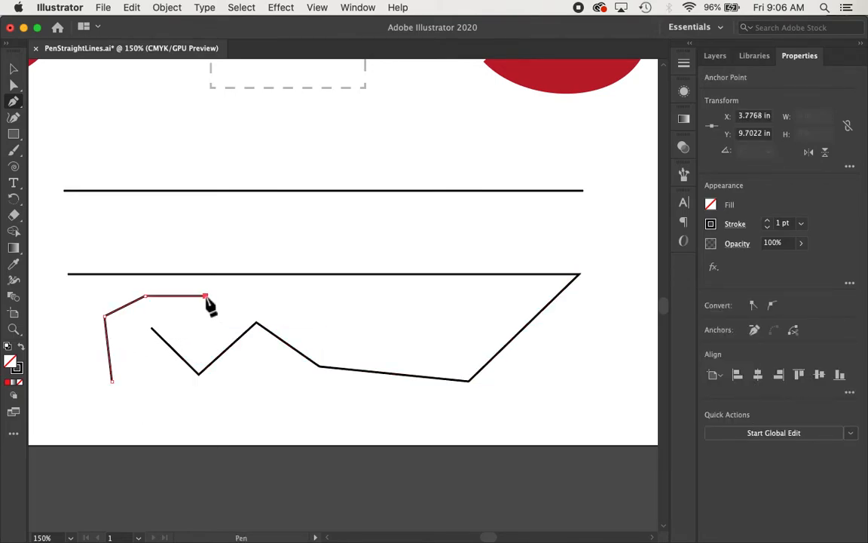
pyautogui.press('super+z')
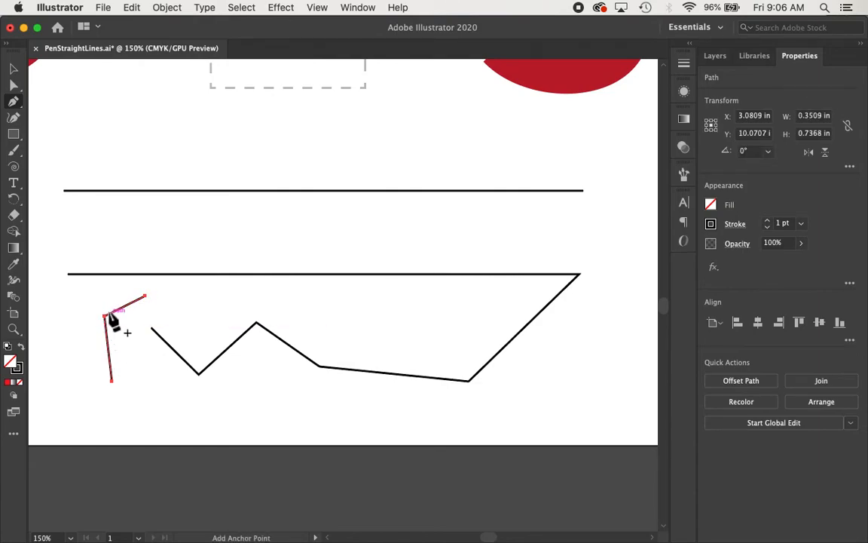
# Select both open paths below the upper horizontal line and delete them
pyautogui.press('v')
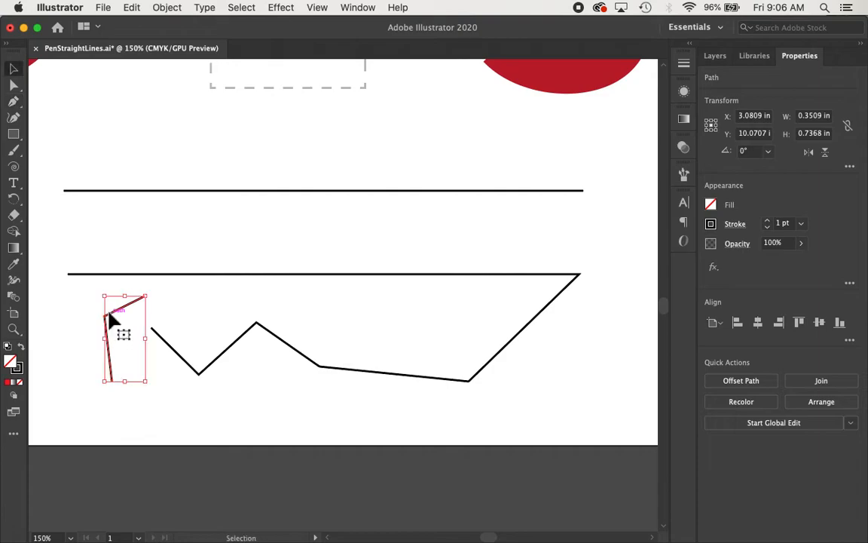
pyautogui.moveTo(64, 248); pyautogui.dragTo(591, 407)
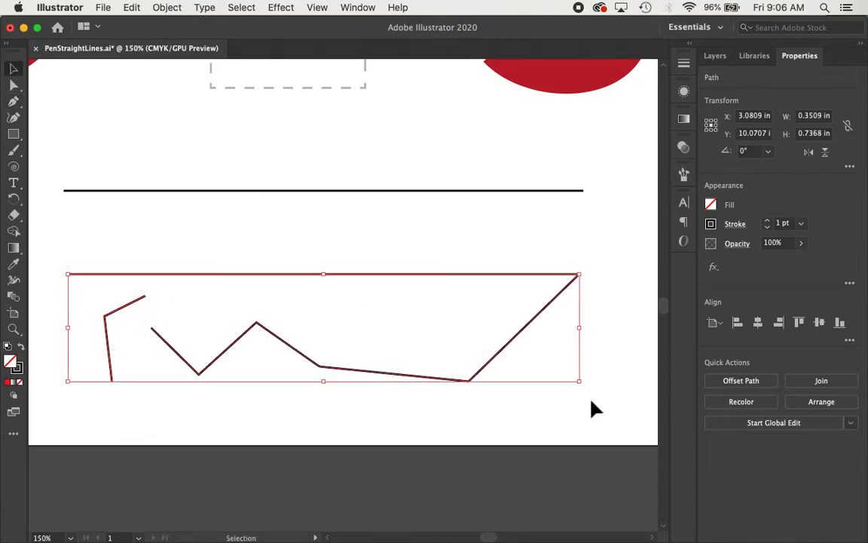
pyautogui.press('Delete')
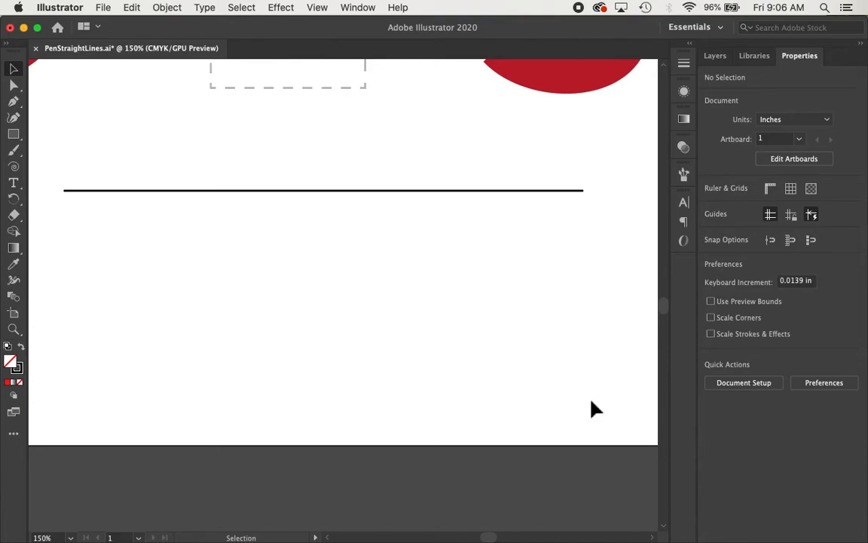
# Draw a closed Pen path below the line, with a straight top edge about 4.5 in long and an irregular zigzag lower edge
pyautogui.press('p')
pyautogui.click(63, 272)
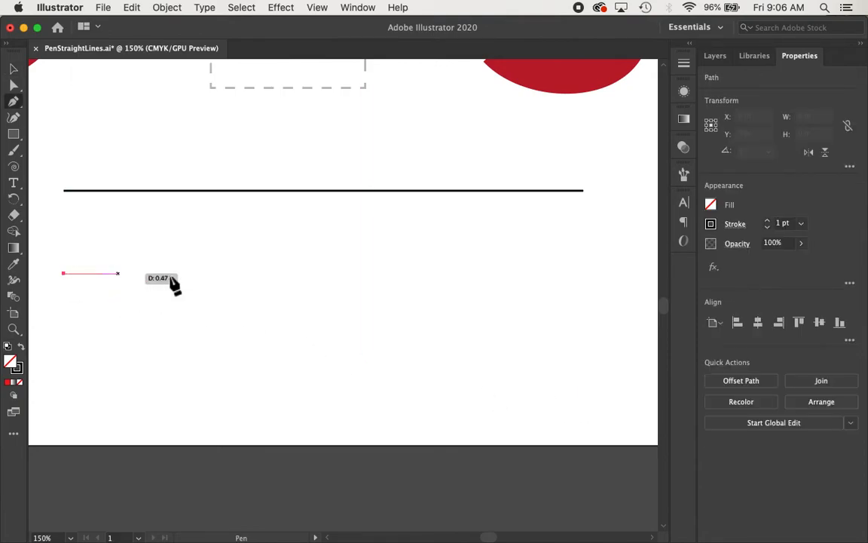
pyautogui.click(583, 273)
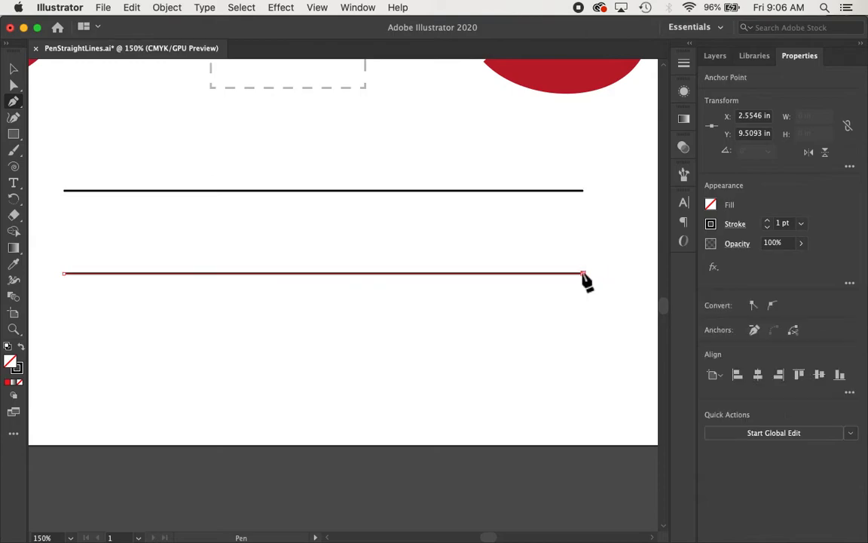
pyautogui.click(578, 350)
pyautogui.click(390, 359)
pyautogui.press('Escape')
pyautogui.click(279, 326)
pyautogui.click(192, 358)
pyautogui.click(128, 309)
pyautogui.click(63, 309)
pyautogui.click(63, 274)
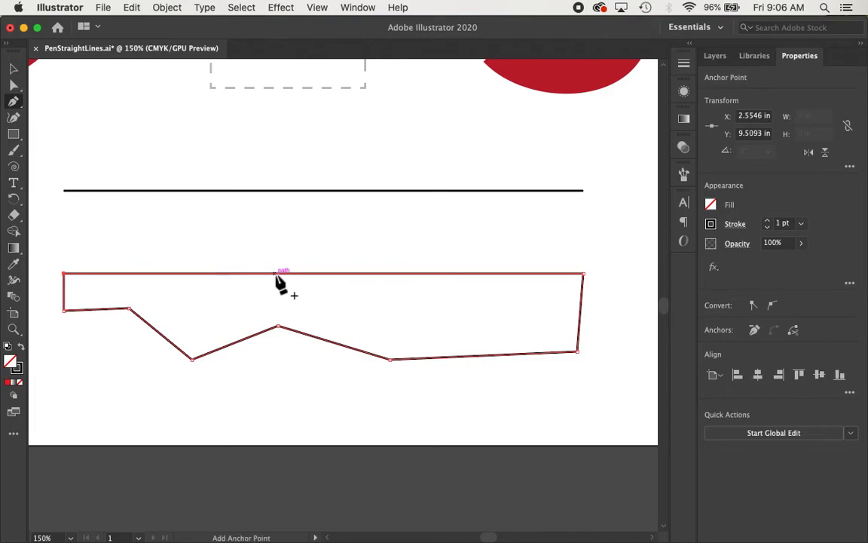
# Move the peak anchor point in the middle of the shape's lower edge straight down with Direct Selection, making it the lowest point
pyautogui.press('a')
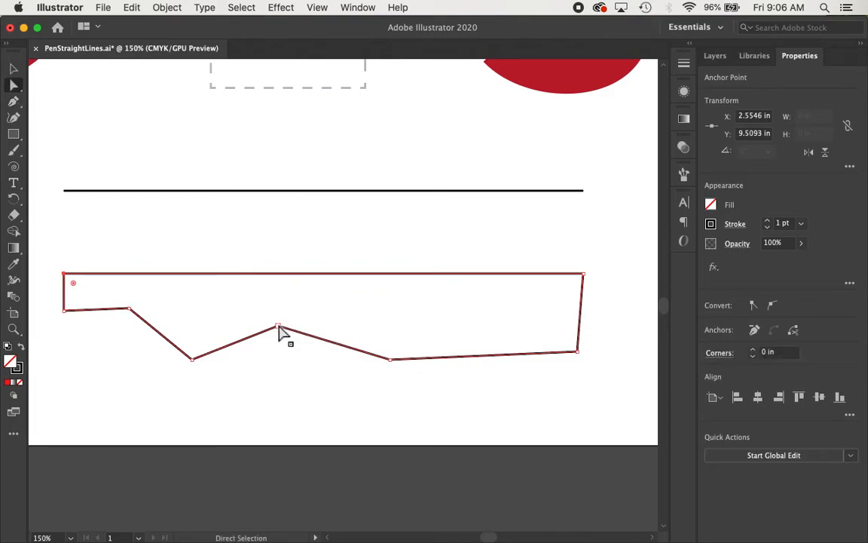
pyautogui.click(278, 327)
pyautogui.moveTo(280, 332); pyautogui.dragTo(279, 403)
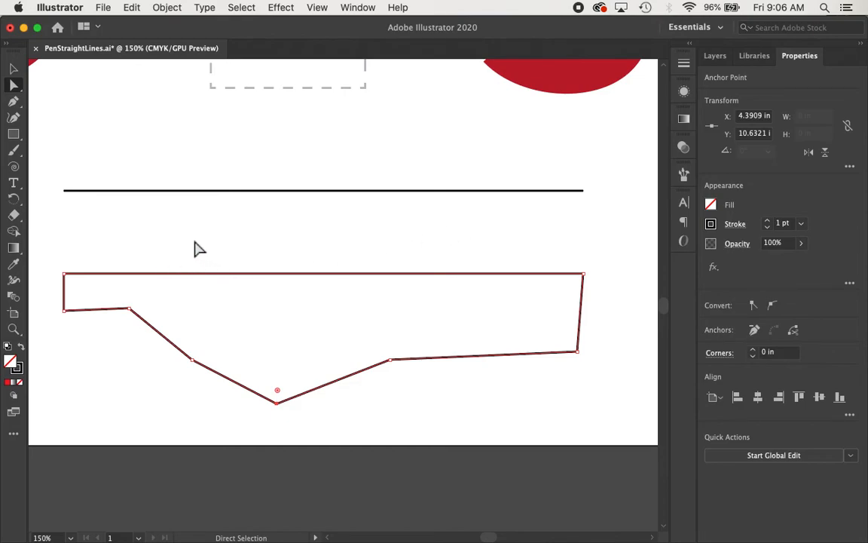
# Add an anchor point on the shape's top edge, right of centre, and move it up about 0.3 in
pyautogui.press('p')
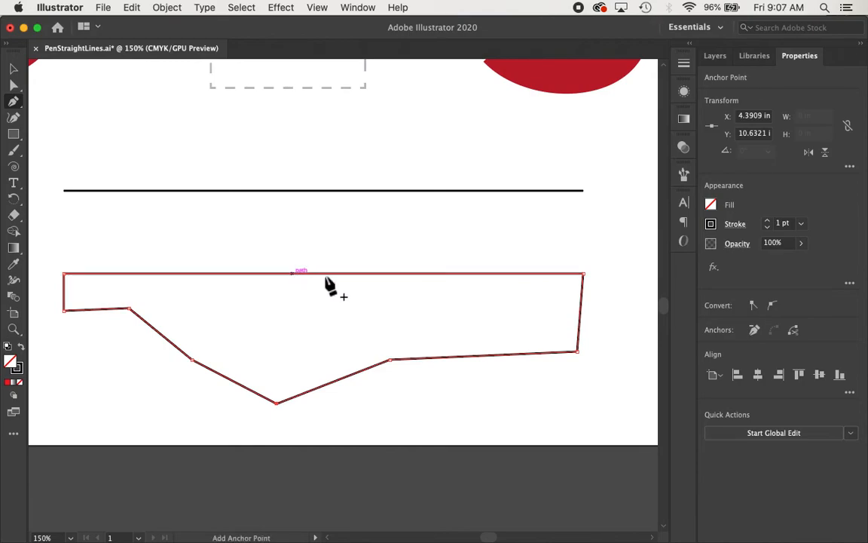
pyautogui.click(418, 273)
pyautogui.press('a')
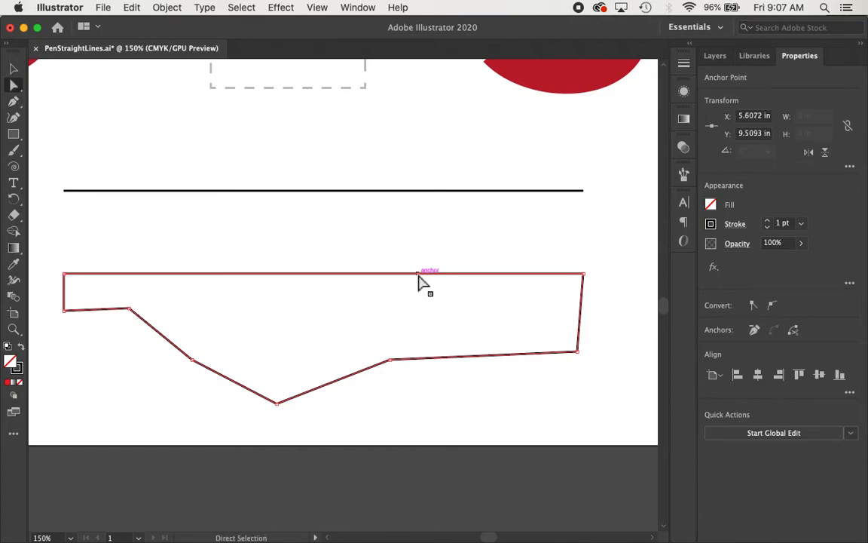
pyautogui.moveTo(418, 274); pyautogui.dragTo(420, 238)
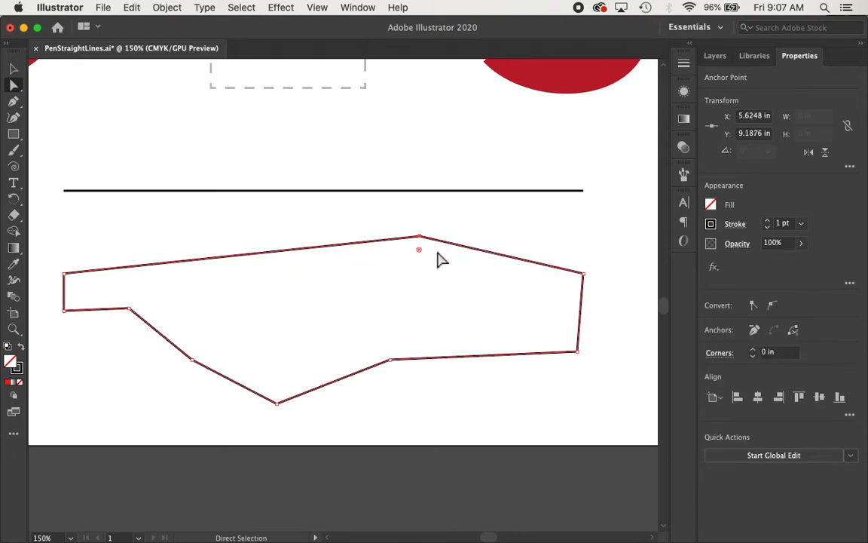
# Remove the raised anchor point from the top edge with the Pen tool, and delete the whole closed shape
pyautogui.press('p')
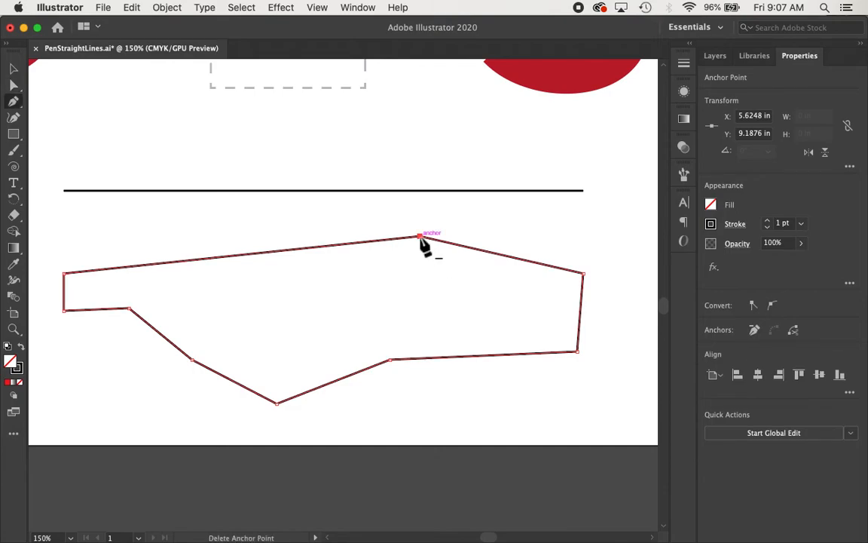
pyautogui.click(420, 237)
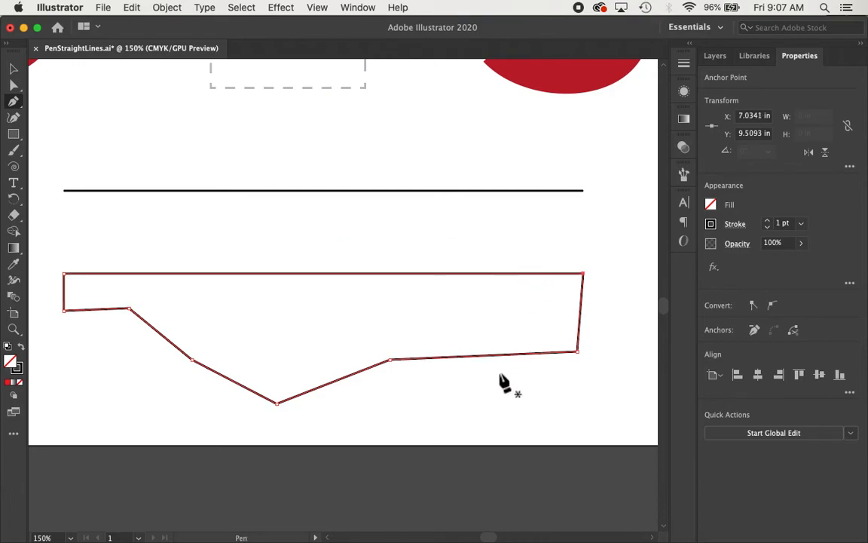
pyautogui.press('v')
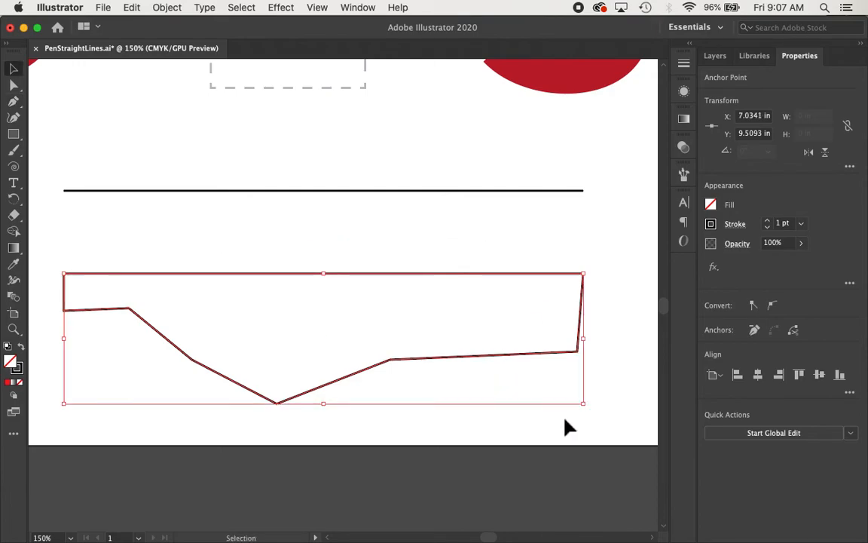
pyautogui.press('Delete')
pyautogui.press('Delete')
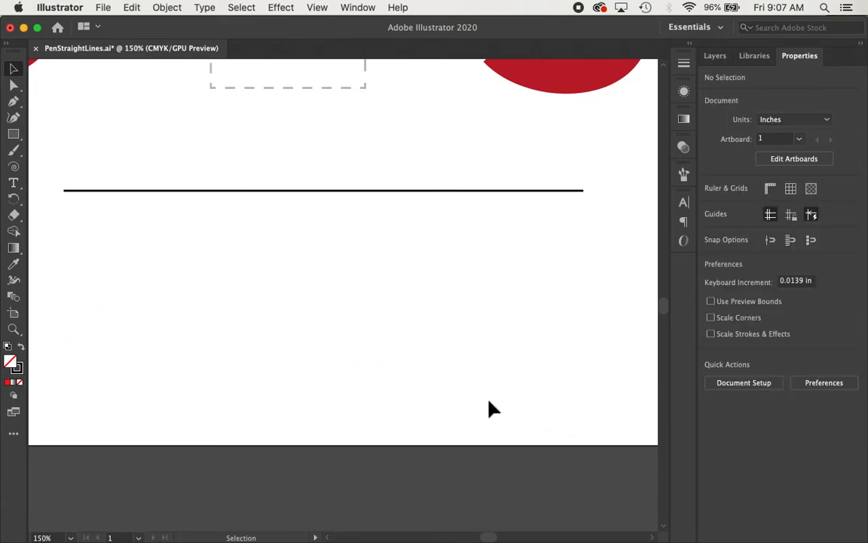
# Draw a circle about 1.2 in across below the horizontal line and add an anchor point on its upper-right edge
pyautogui.press('l')
pyautogui.moveTo(234, 244); pyautogui.dragTo(371, 309)
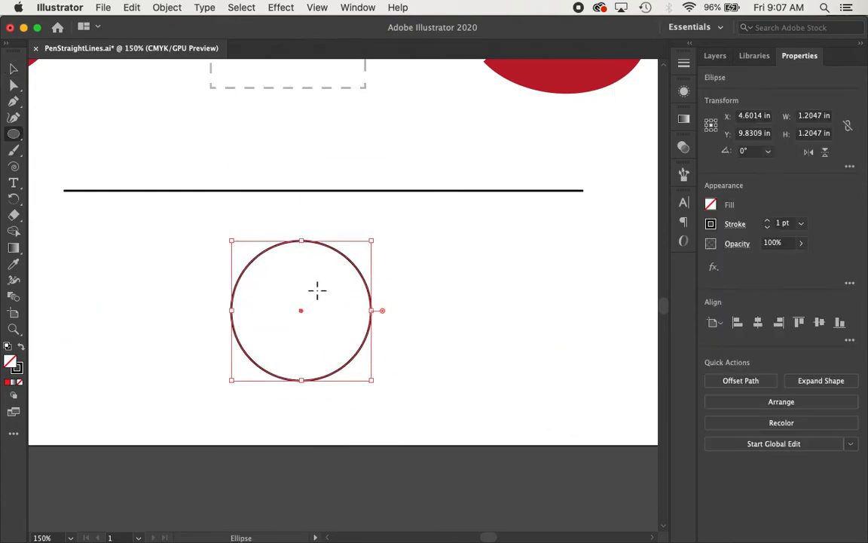
pyautogui.click(13, 101)
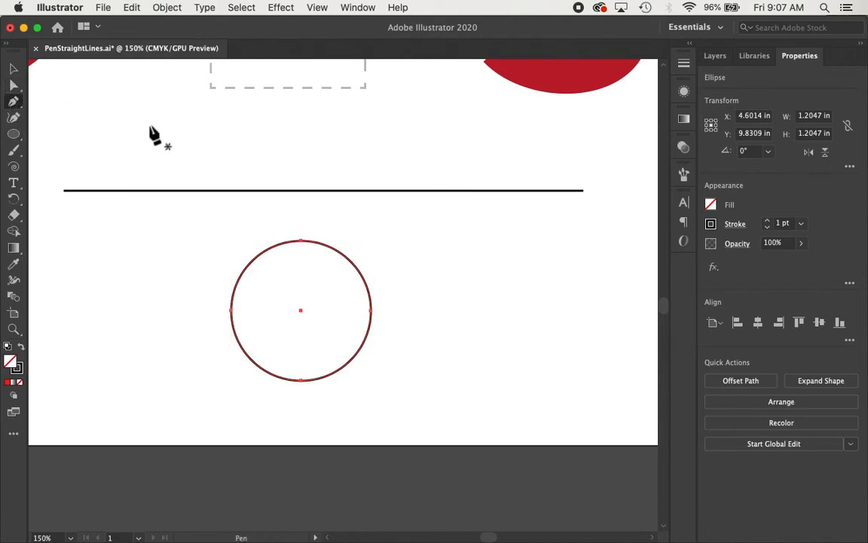
pyautogui.click(351, 259)
# Reshape the circle with Direct Selection by pulling the upper-right, right and top anchor points outward
pyautogui.press('a')
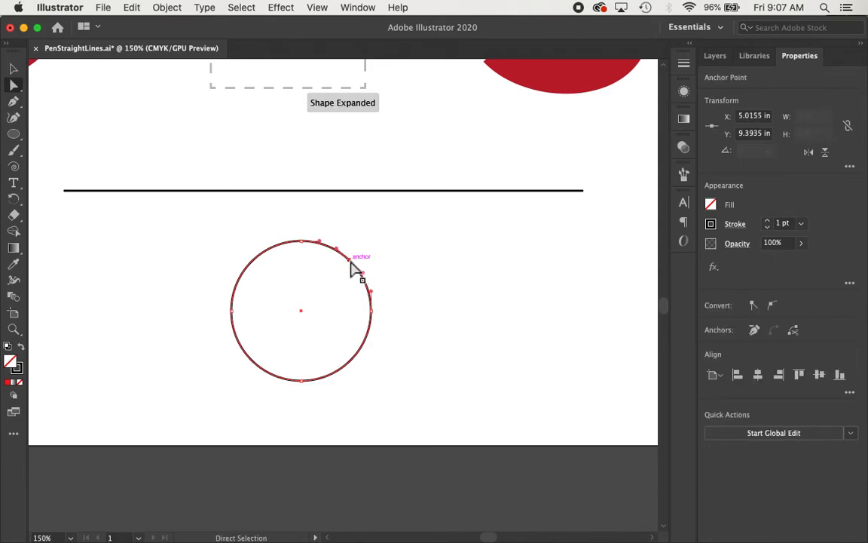
pyautogui.moveTo(351, 263); pyautogui.dragTo(412, 220)
pyautogui.click(460, 285)
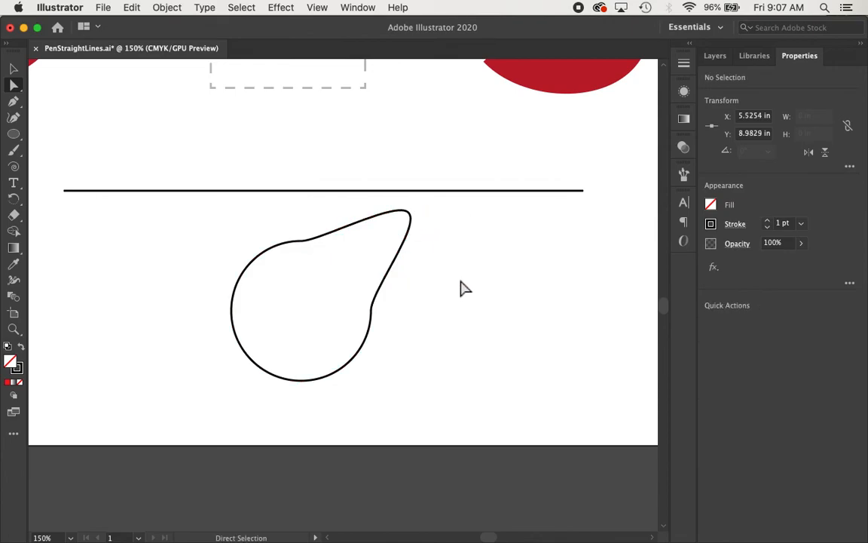
pyautogui.click(371, 315)
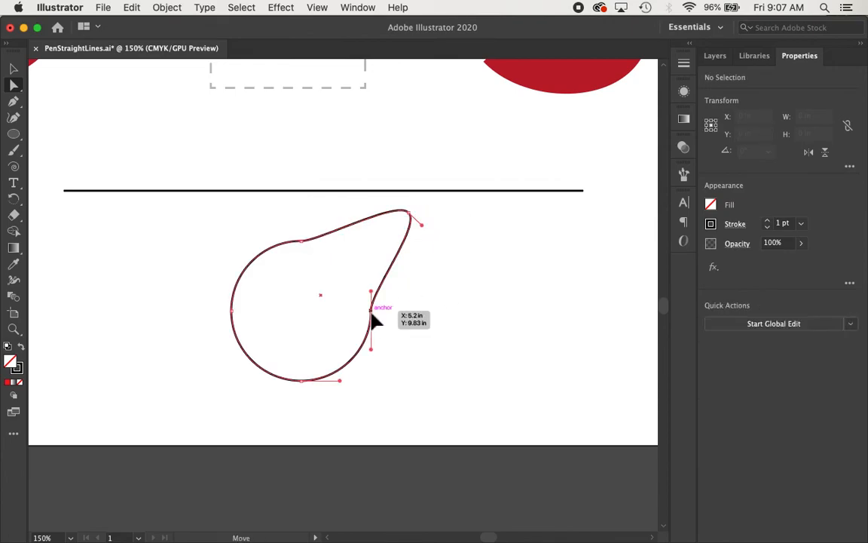
pyautogui.moveTo(372, 315); pyautogui.dragTo(431, 337)
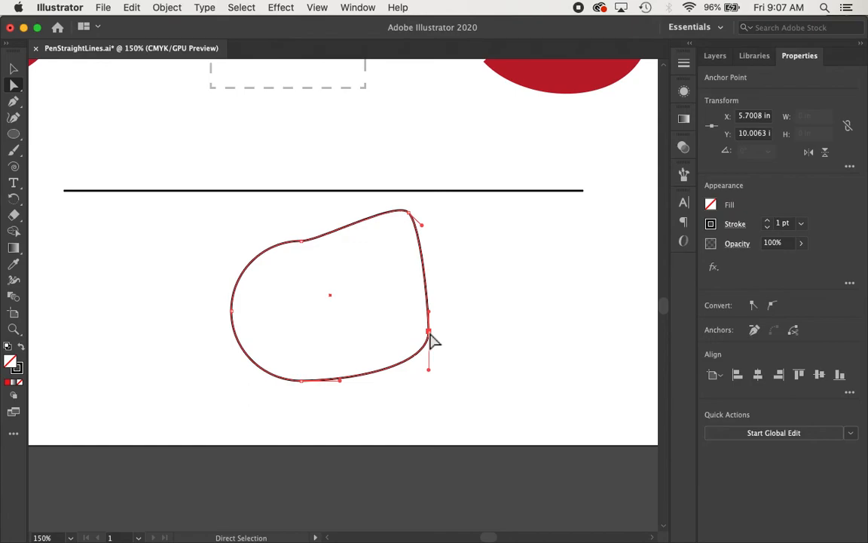
pyautogui.moveTo(304, 242); pyautogui.dragTo(300, 223)
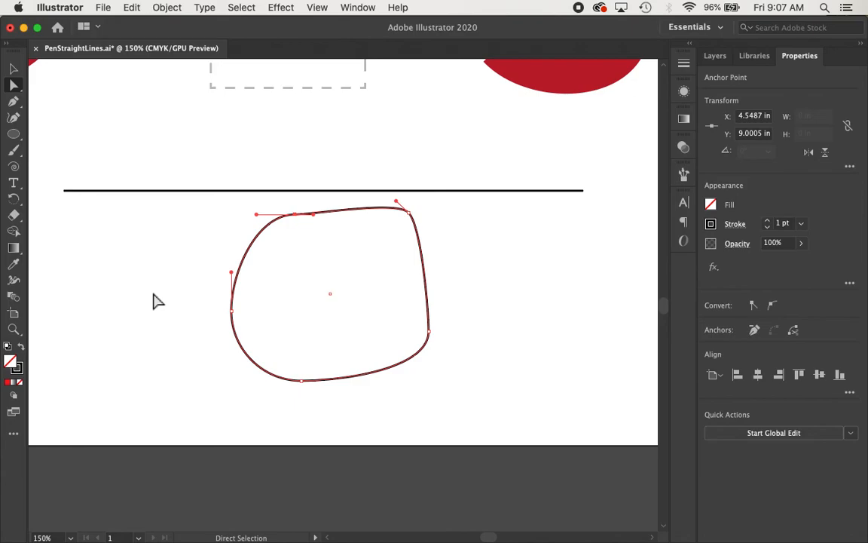
# Delete the reshaped circle and the horizontal practice line below the letters
pyautogui.press('Delete')
pyautogui.press('Delete')
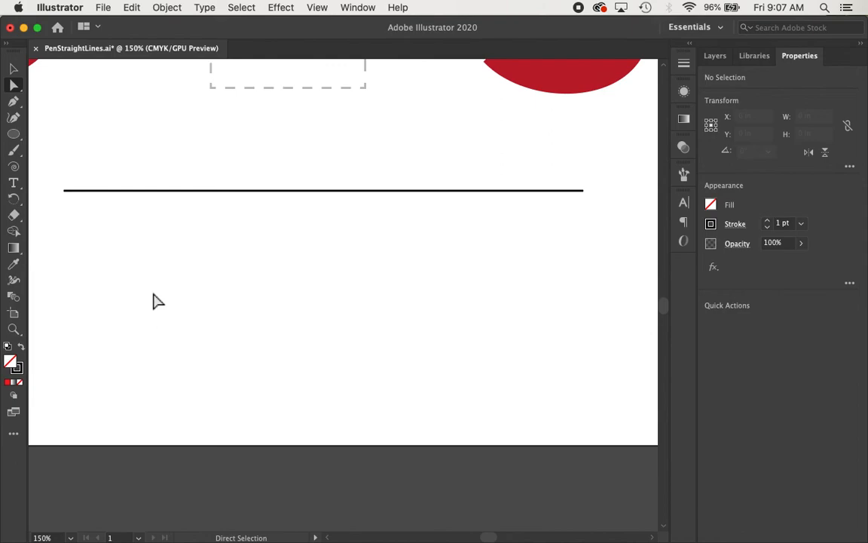
pyautogui.press('super+0')
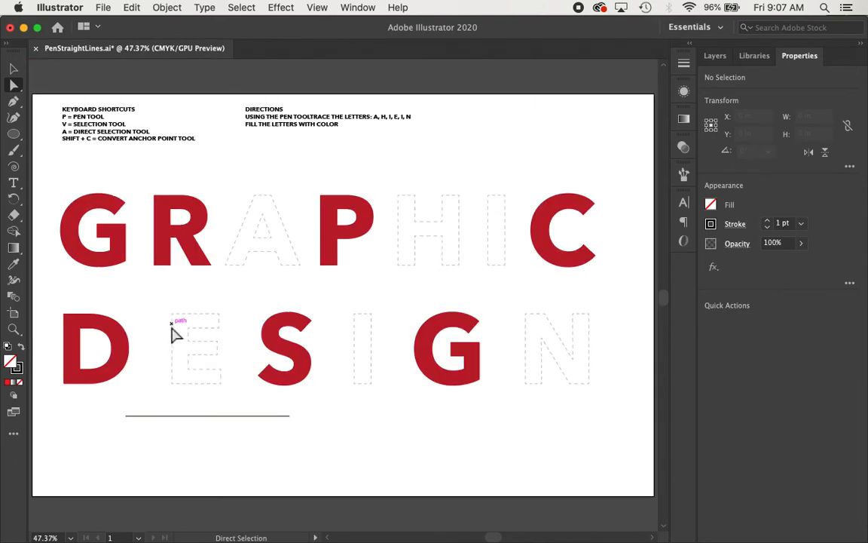
pyautogui.press('v')
pyautogui.click(230, 419)
pyautogui.press('Delete')
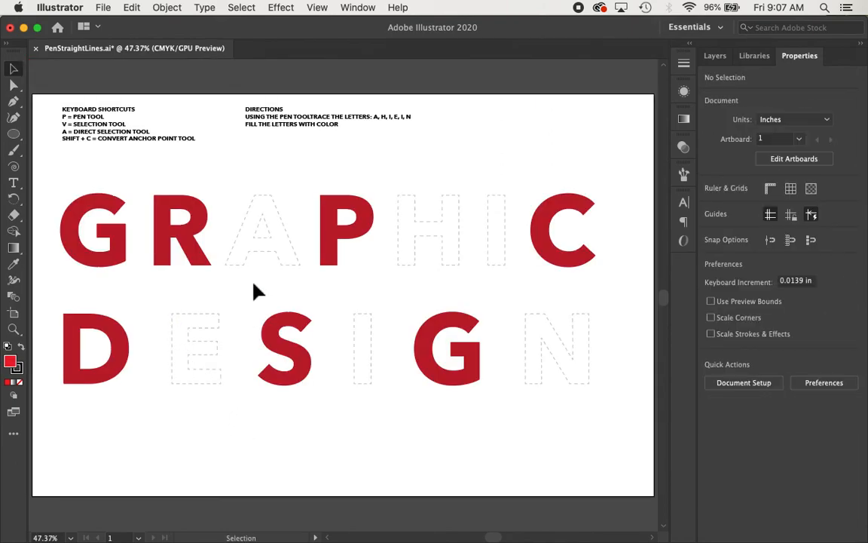